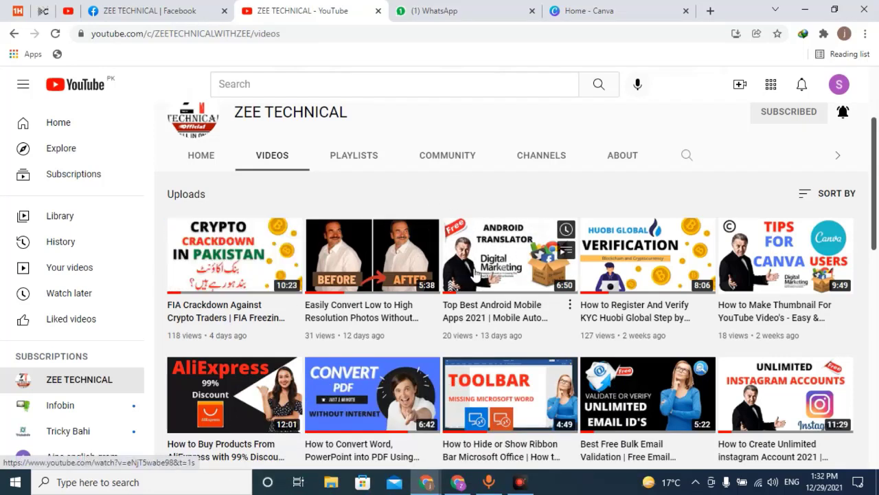
scroll(446, 272, "down", 5)
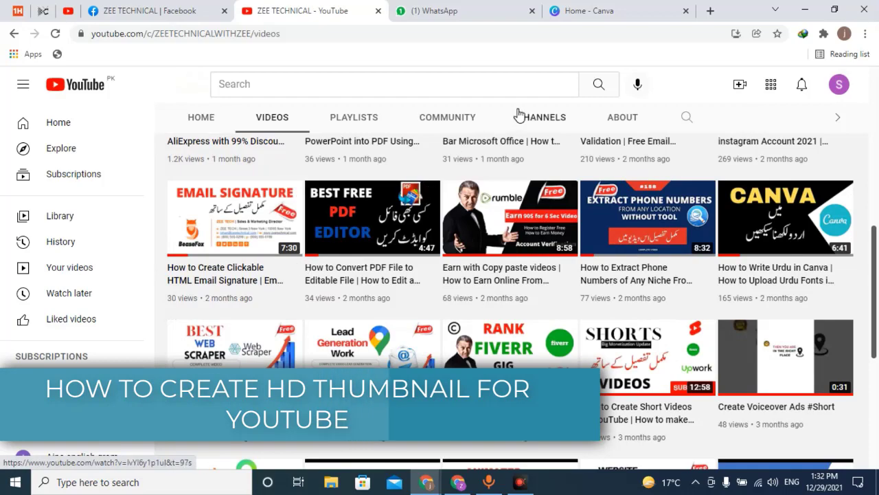
scroll(497, 112, "up", 5)
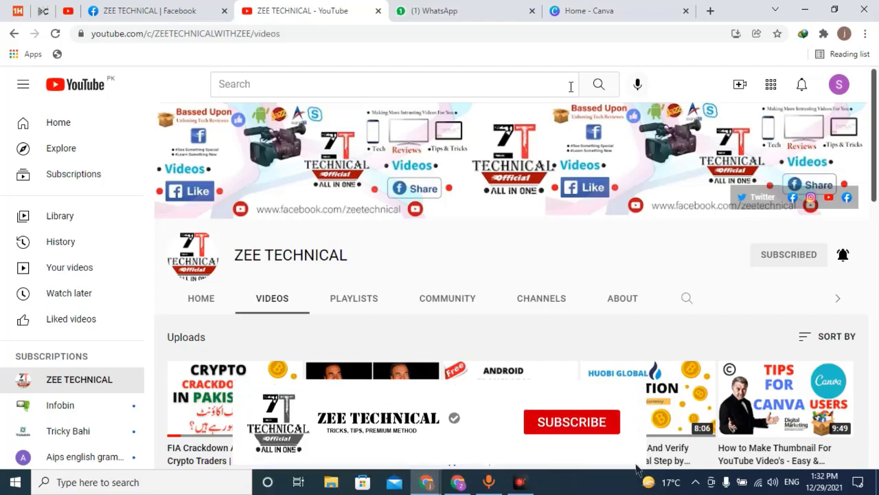
Switch to Canva, search the design types for "thumbnail" and create a new Tutorial YouTube Thumbnail design
left_click(596, 7)
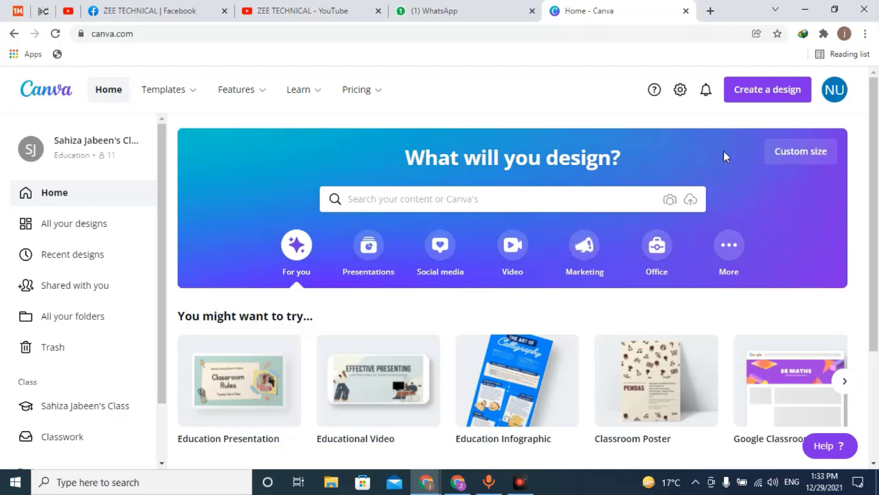
left_click(773, 98)
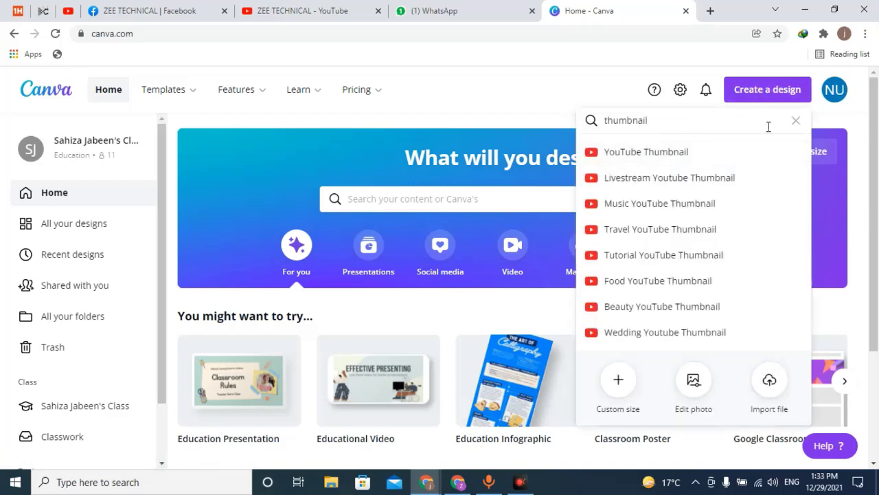
left_click(795, 125)
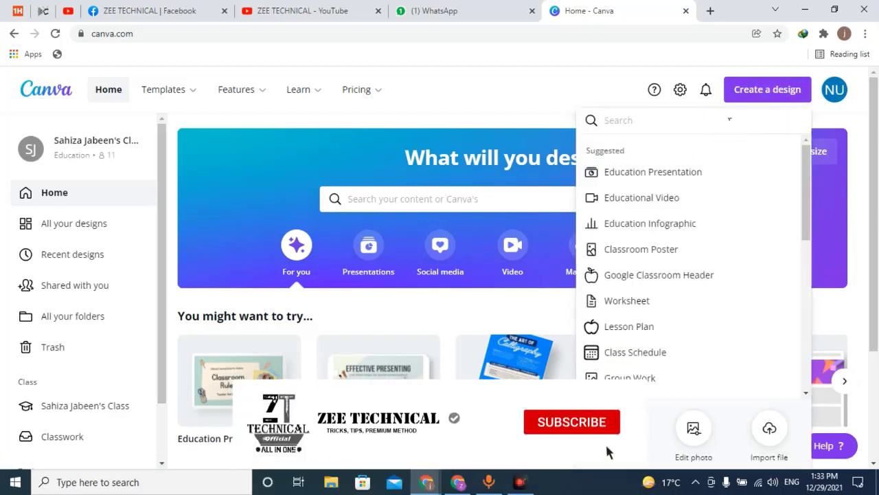
type("thumbnail")
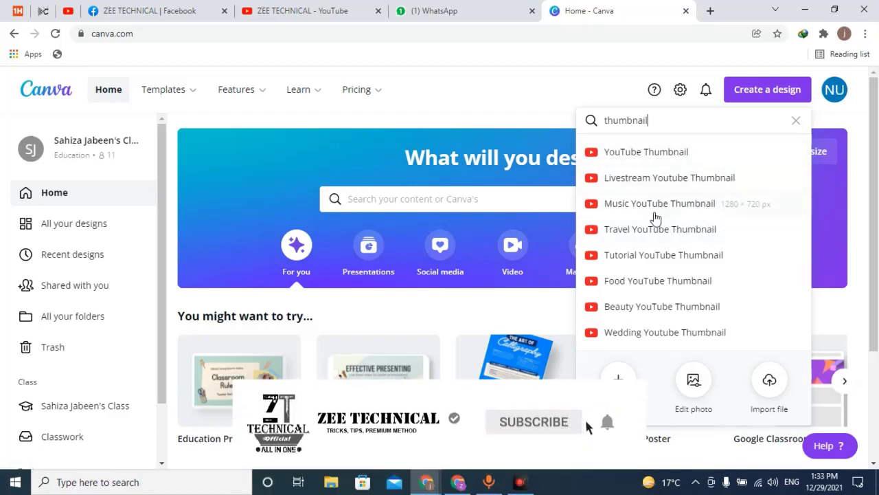
left_click(639, 256)
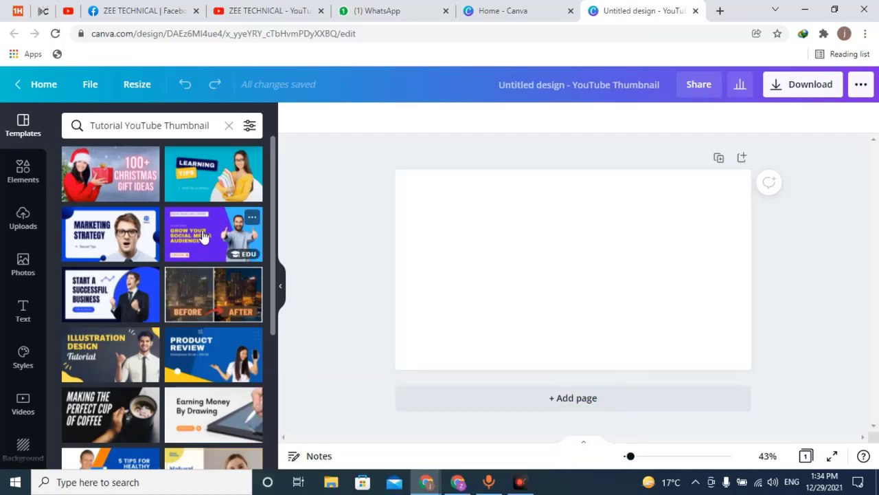
Browse the tutorial thumbnail templates and apply the "Start a Successful Business" template to the blank page
scroll(199, 236, "down", 3)
scroll(199, 236, "down", 1)
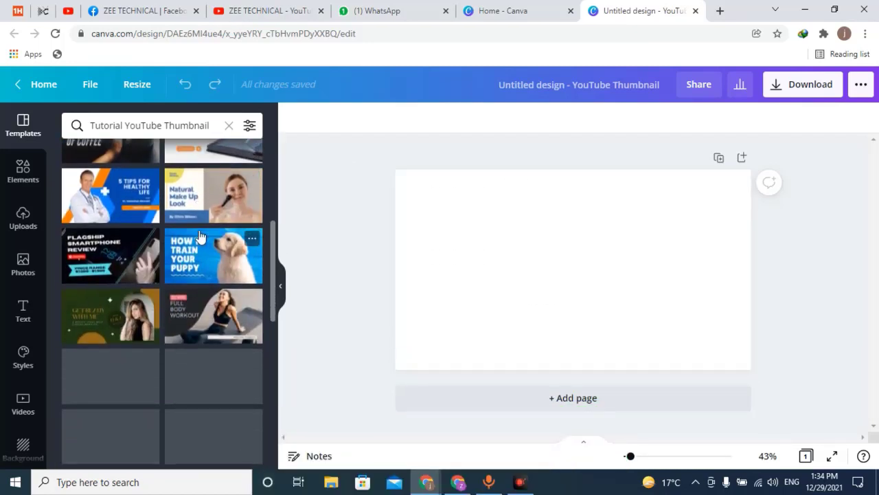
scroll(200, 235, "down", 3)
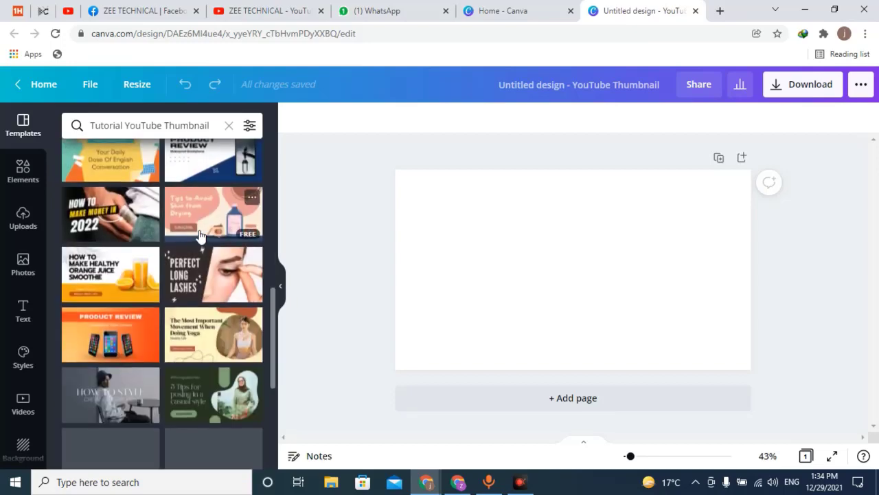
scroll(197, 235, "up", 7)
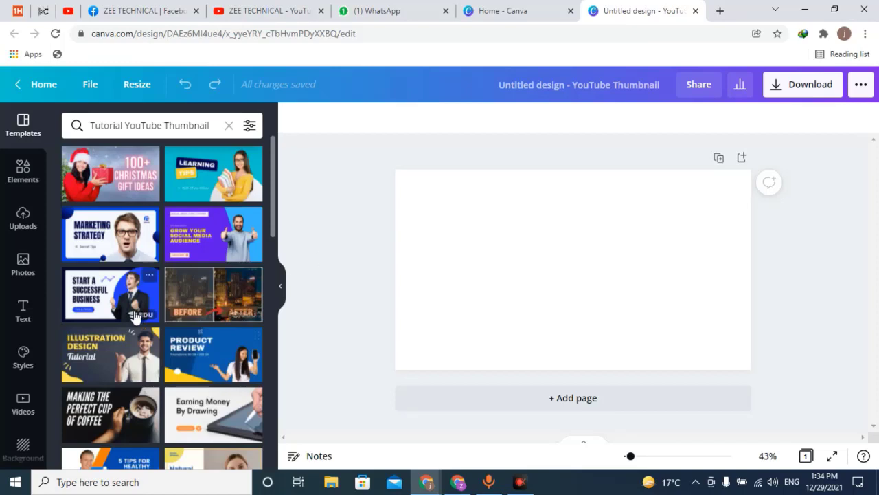
left_click(109, 298)
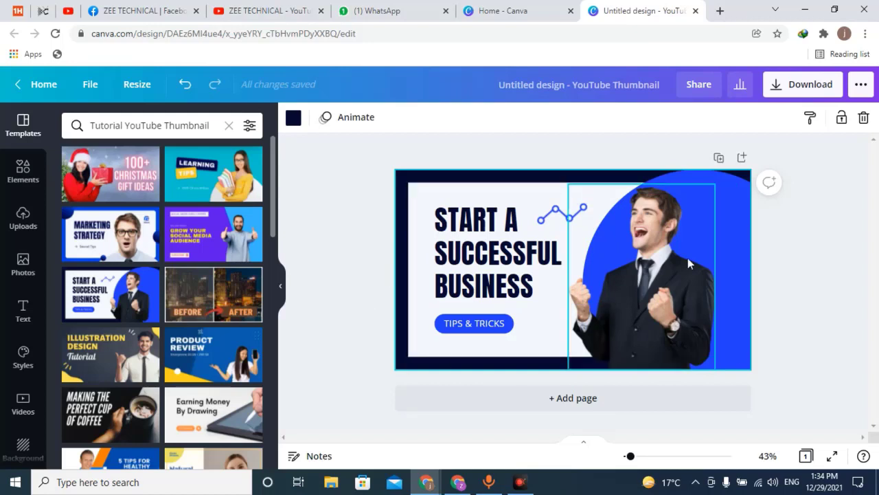
Recolor the blue circle behind the man with the dark navy document color, trying the black photo color as an alternative
left_click(734, 237)
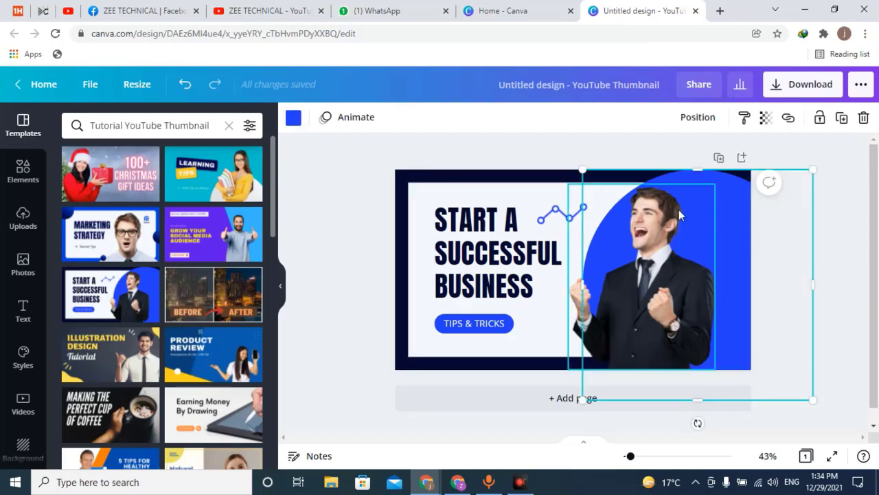
left_click(293, 118)
left_click(109, 187)
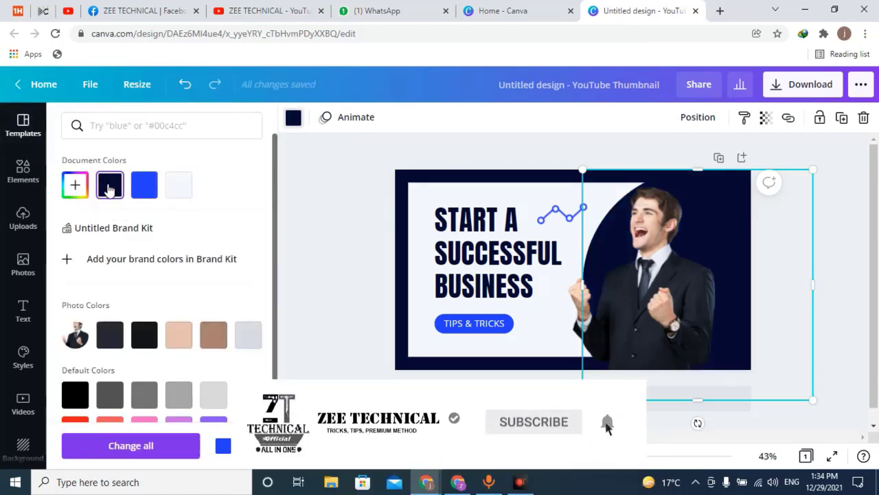
left_click(151, 352)
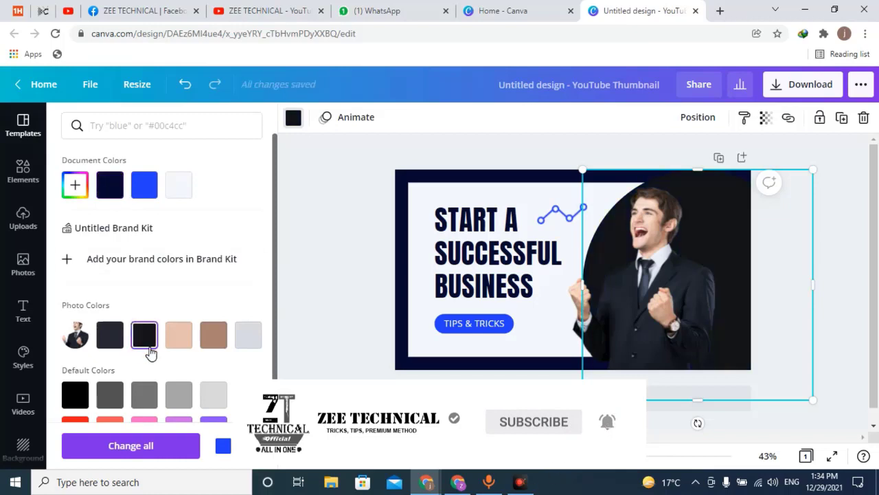
left_click(126, 194)
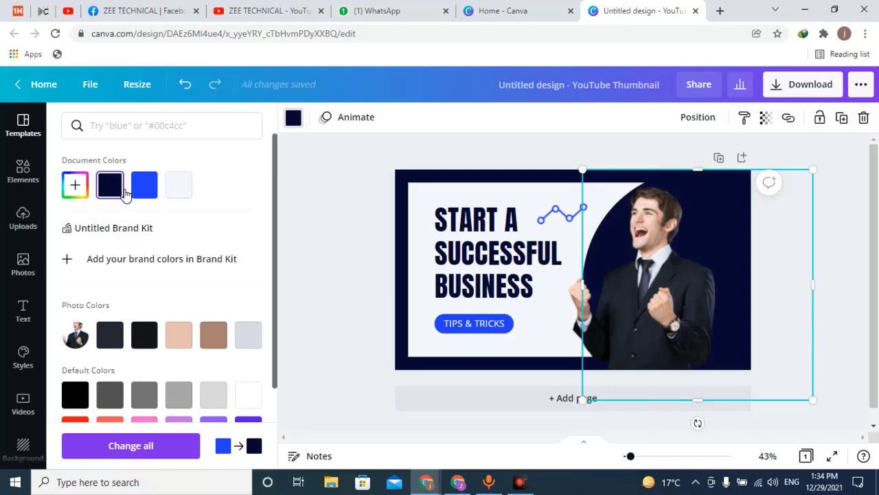
left_click(321, 244)
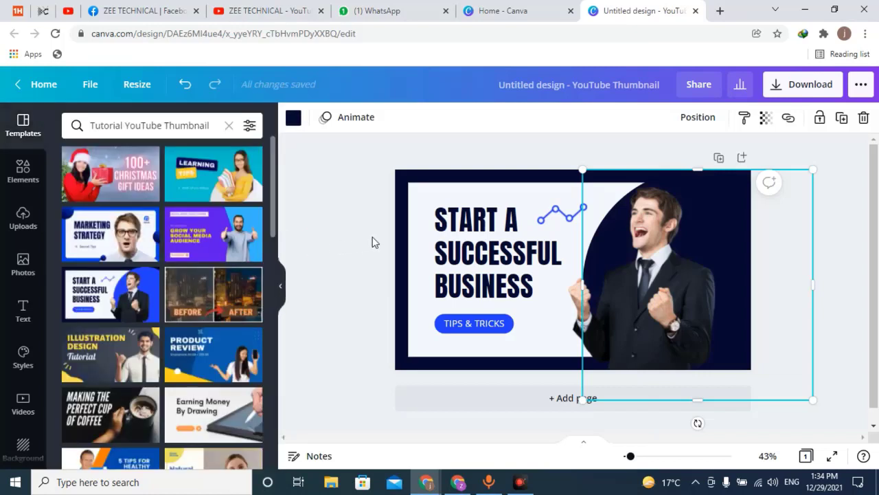
Delete the "START A SUCCESSFUL BUSINESS" text and place a new heading in the white area above the TIPS & TRICKS label
left_click(476, 232)
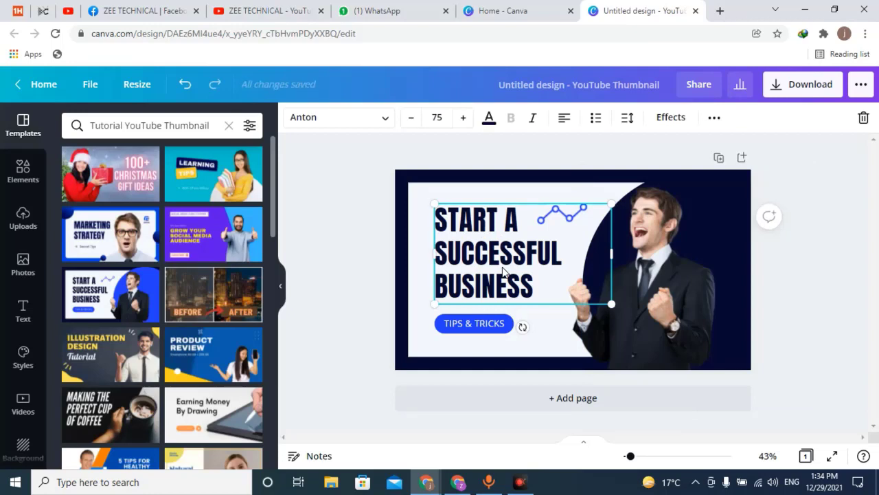
key("Delete")
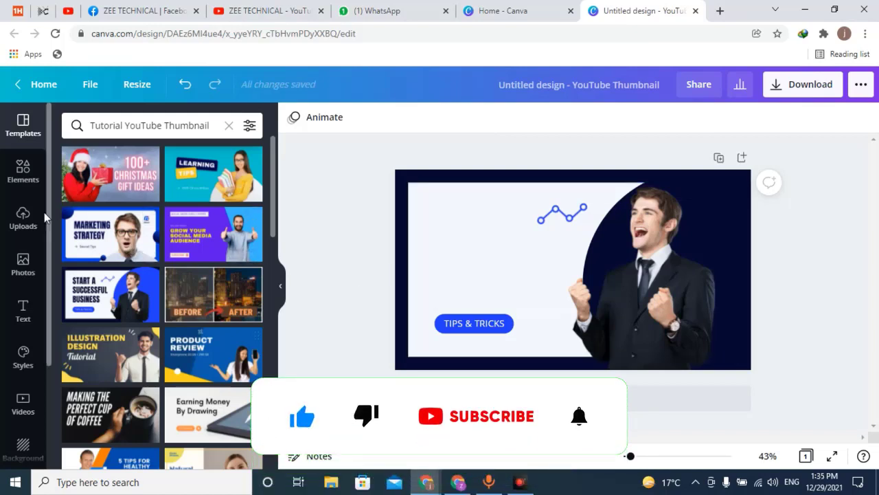
left_click(26, 310)
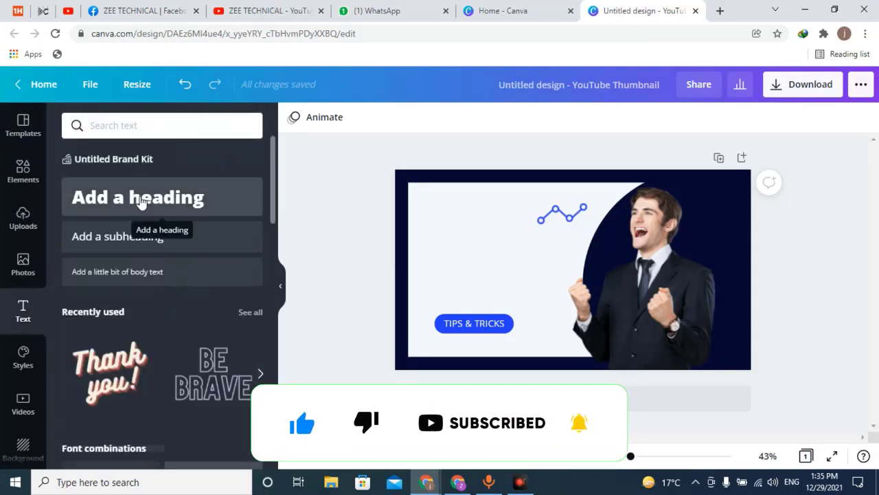
left_click(140, 199)
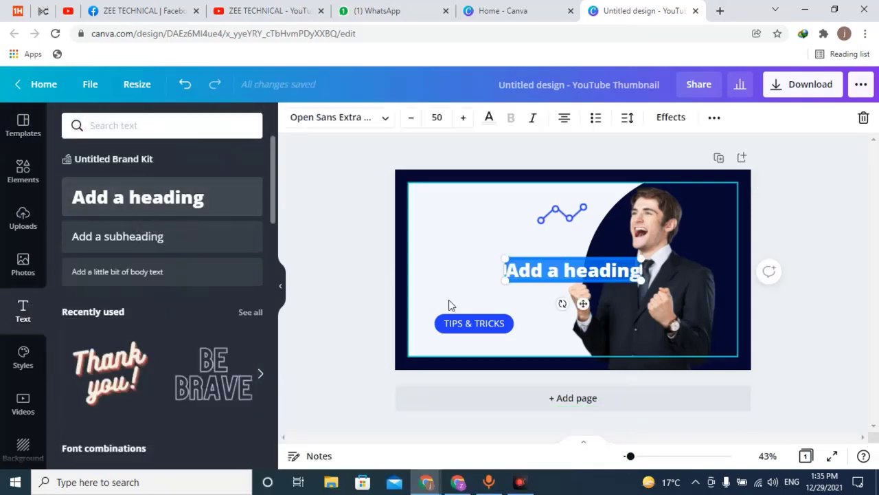
left_click_drag(591, 312, 508, 288)
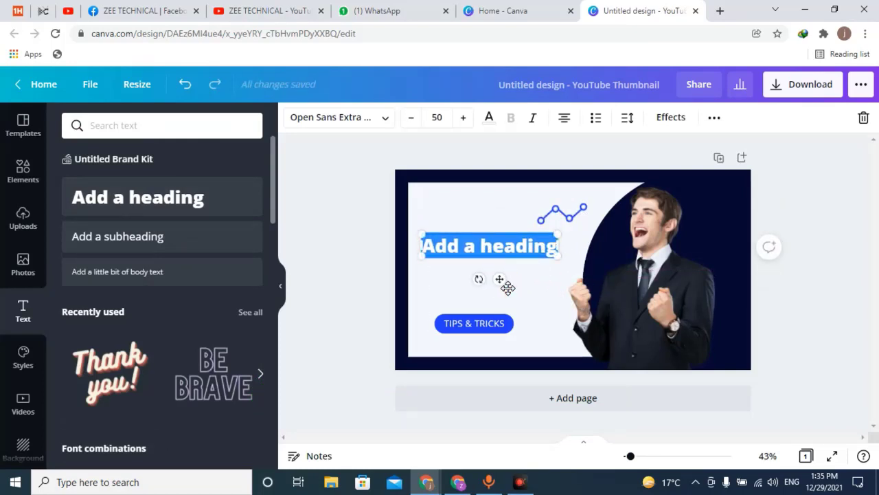
Switch the keyboard language to Urdu (Pakistan) and replace the placeholder heading text with "ESIM"
left_click(792, 481)
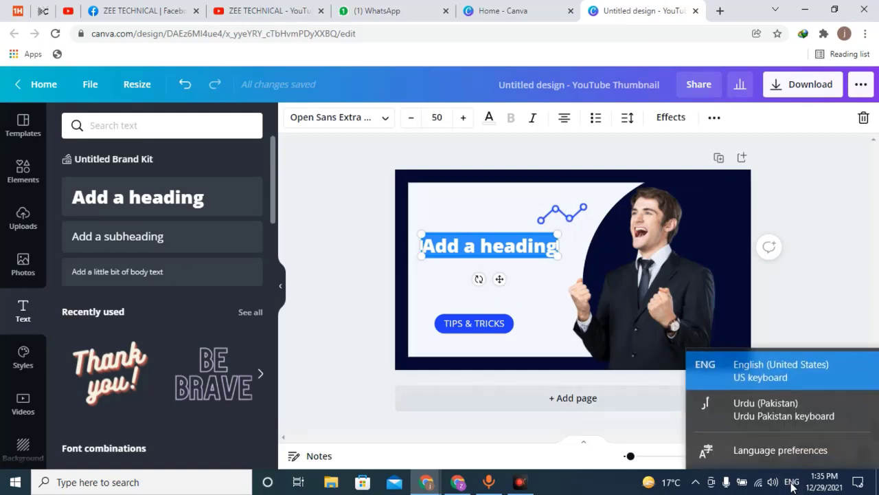
left_click(738, 408)
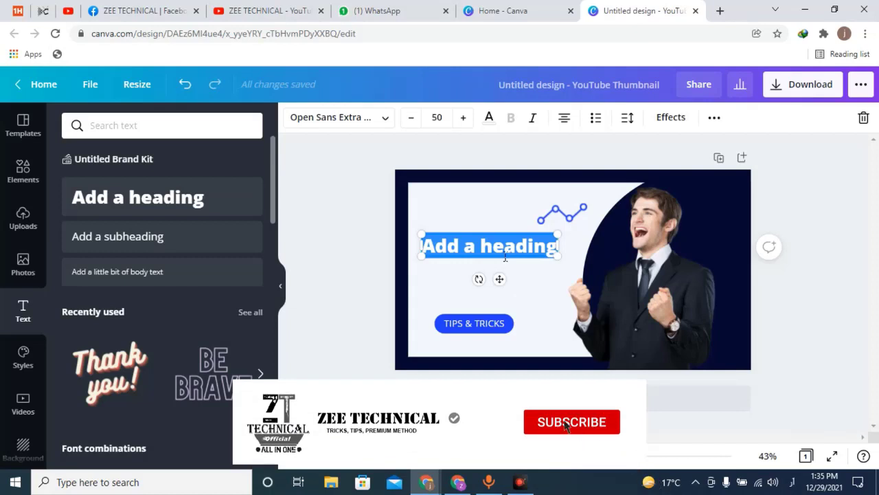
key("BackSpace")
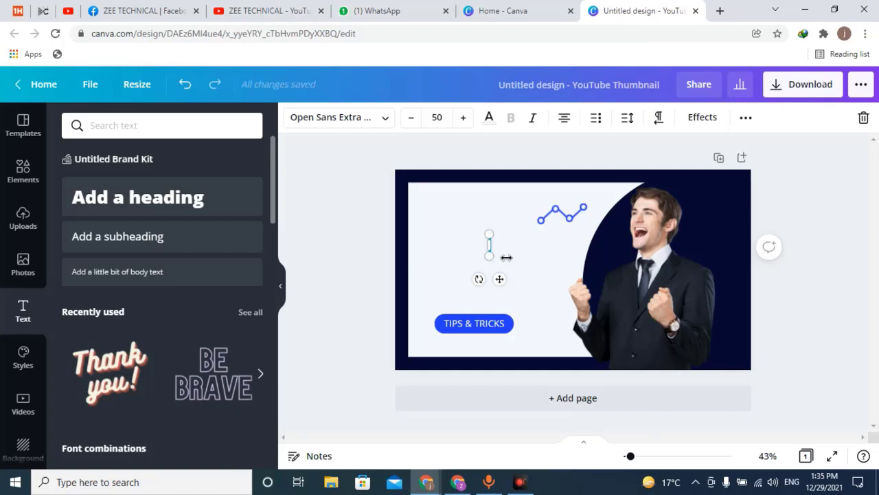
type("SOCI")
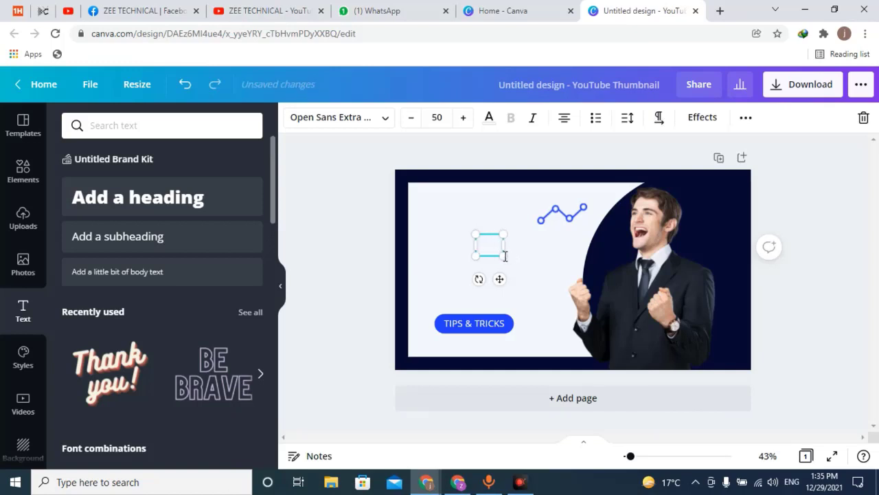
Color the heading text with the dark navy document color and rewrite it as "E-SIM"
key("ctrl+a")
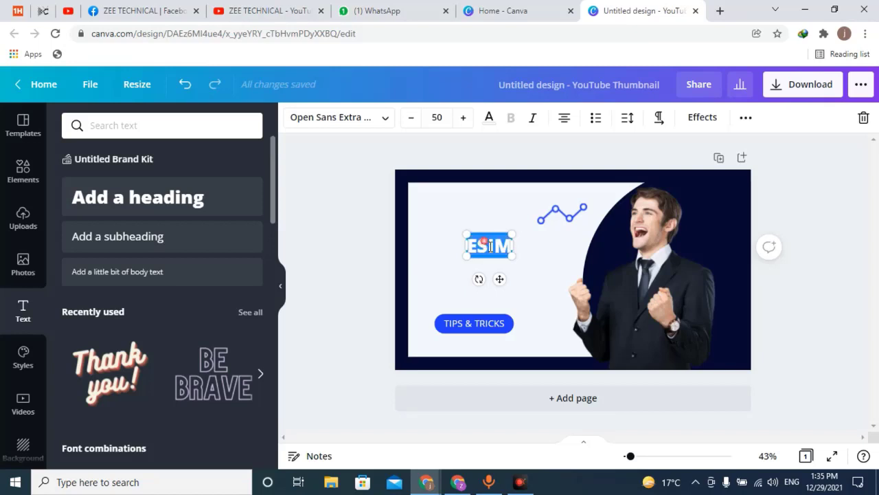
left_click(489, 118)
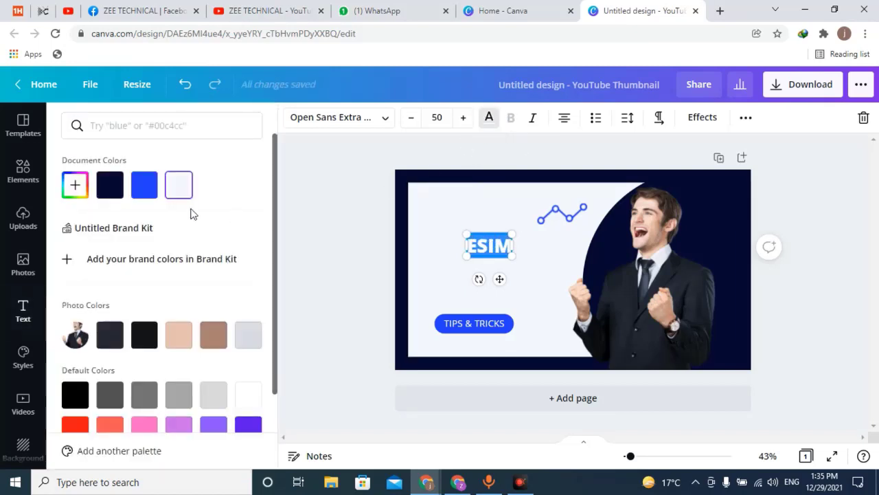
left_click(110, 185)
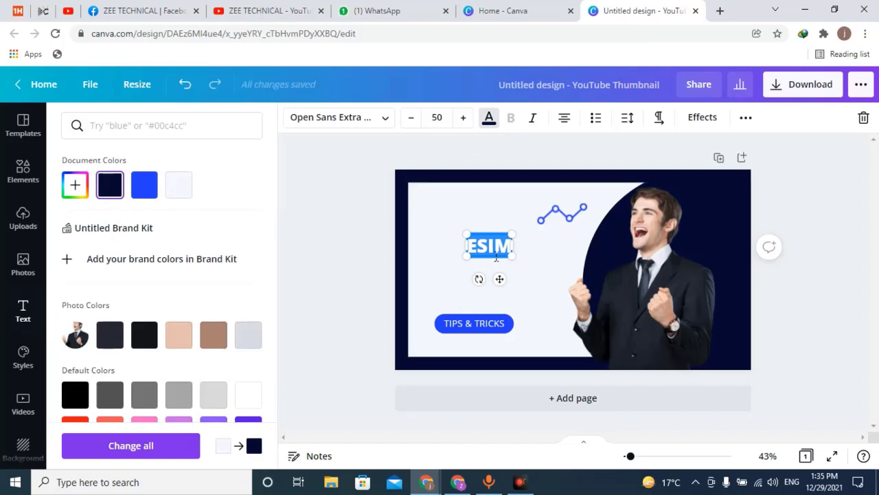
type("E-S")
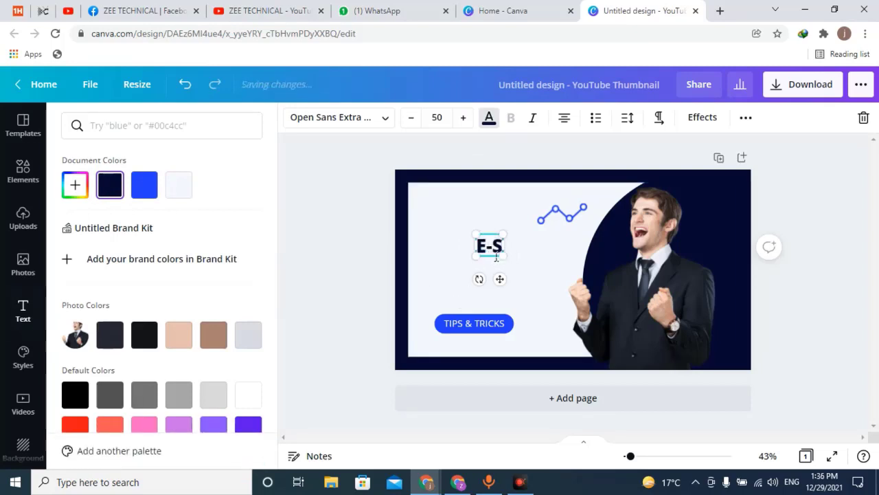
type("IM")
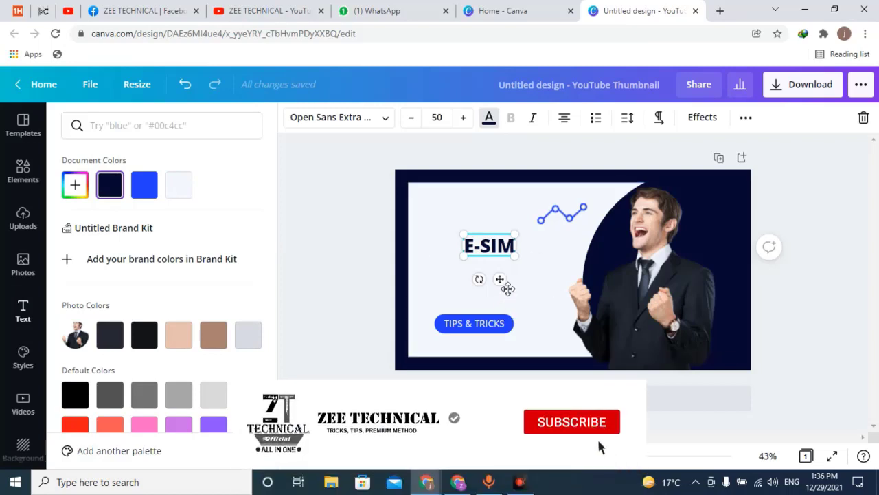
Set the E-SIM heading's font size to 100 and move it up to the white area's upper-left corner, beside the line graphic
left_click_drag(503, 255, 463, 248)
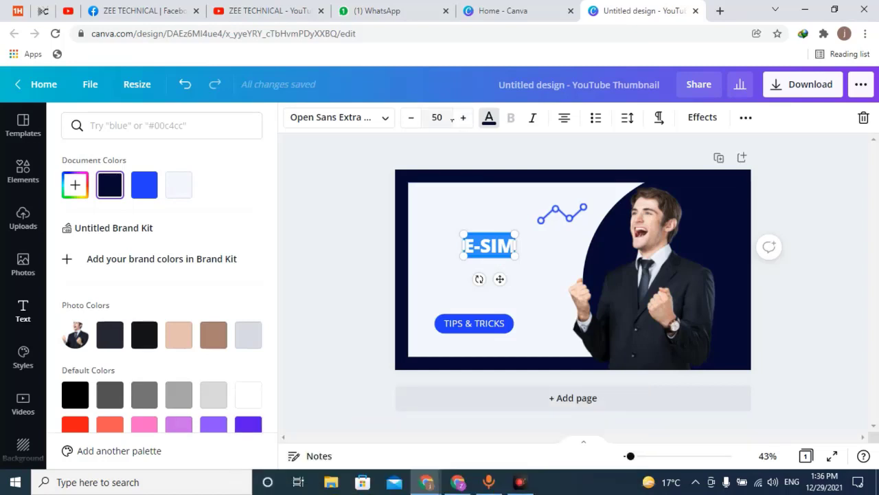
left_click(442, 118)
type("100")
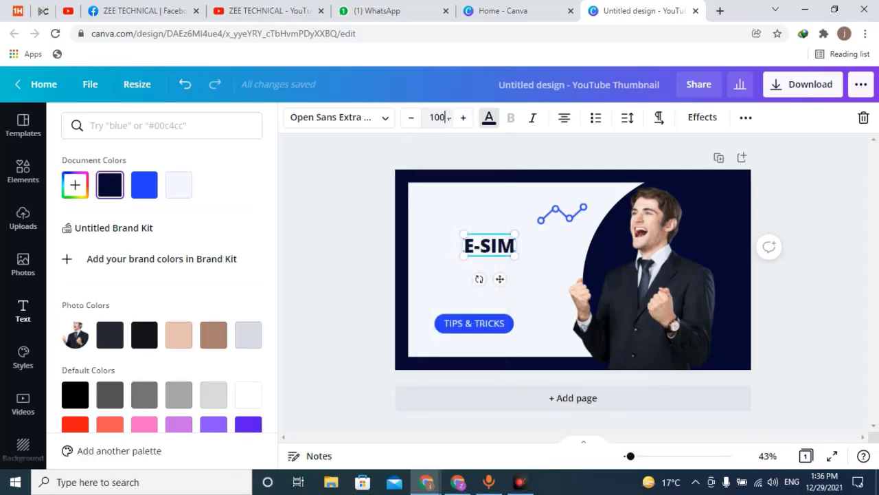
key("Return")
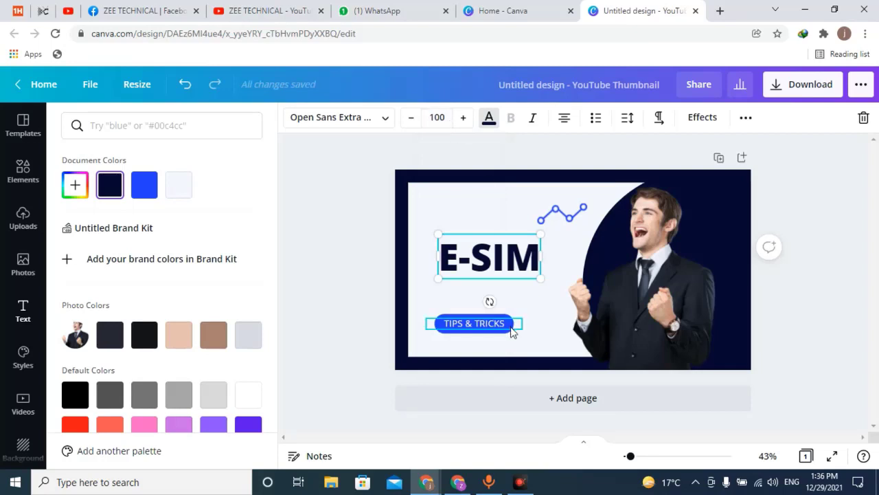
left_click(364, 302)
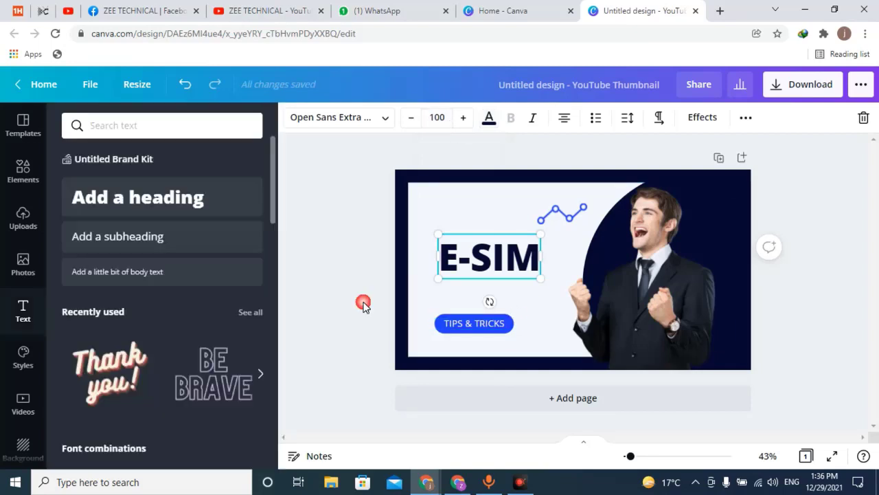
left_click(337, 245)
left_click_drag(499, 257, 488, 215)
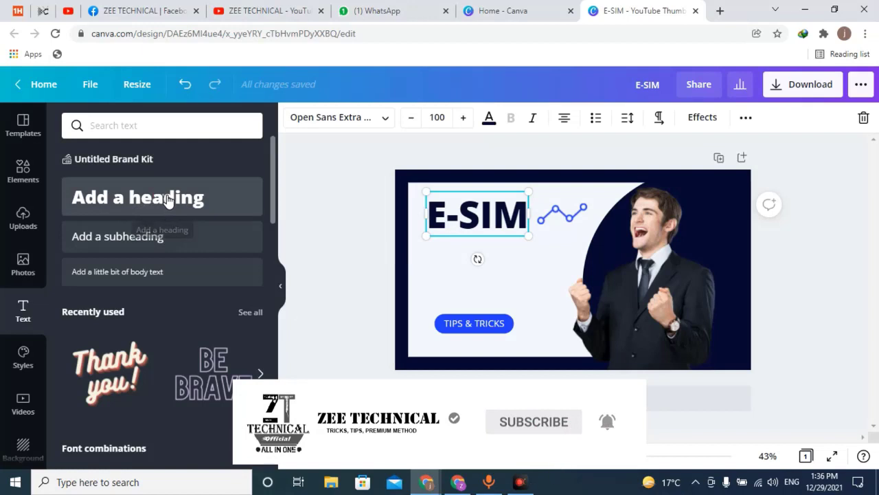
Add a second heading below E-SIM and, with the Urdu keyboard language active, replace its placeholder with "مکمل تفصیل کے ساتھ"
left_click(141, 202)
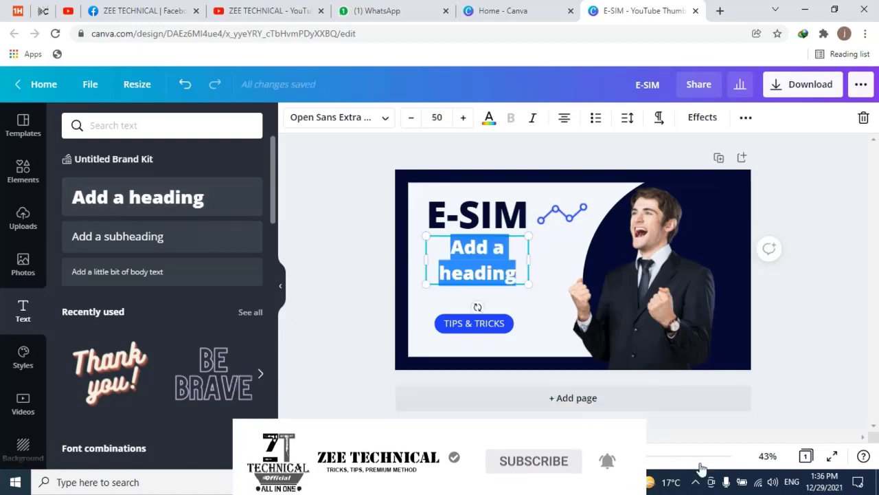
left_click(792, 482)
left_click(783, 420)
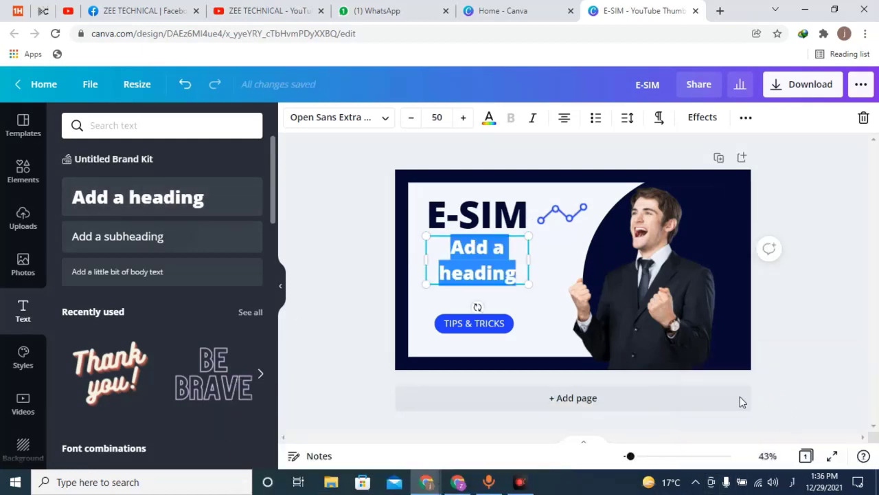
type("مکمک")
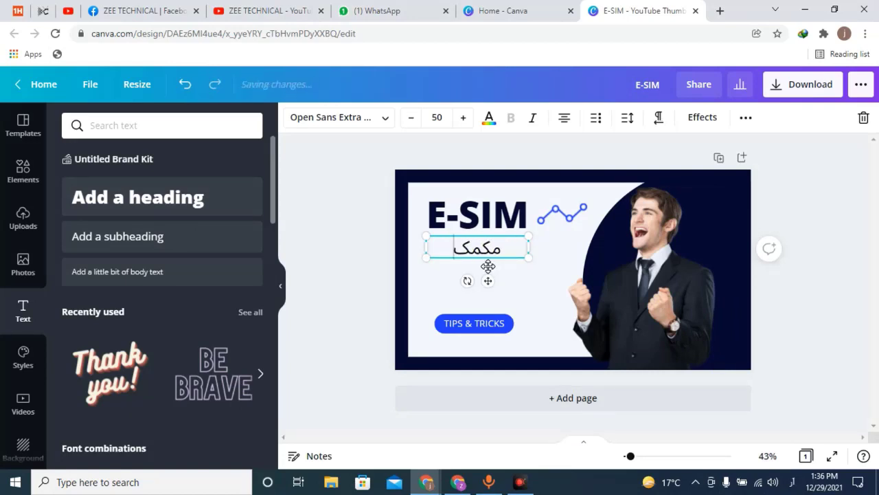
key("BackSpace")
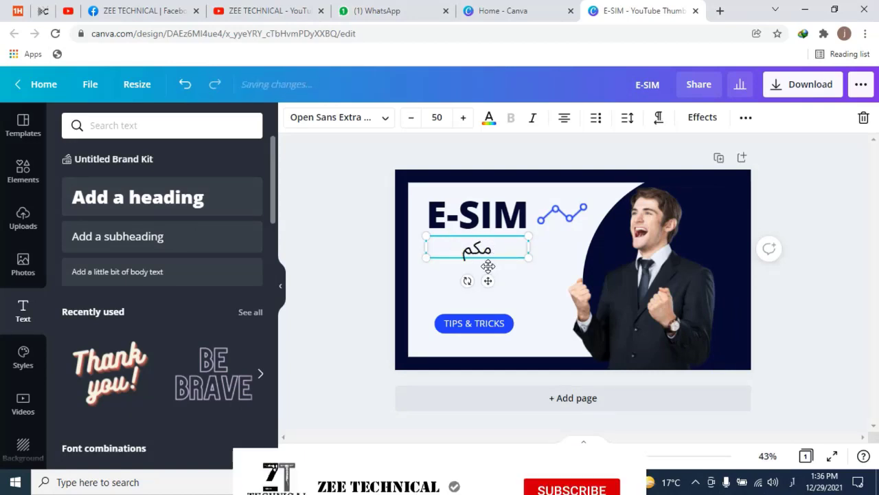
type("ل تفصی")
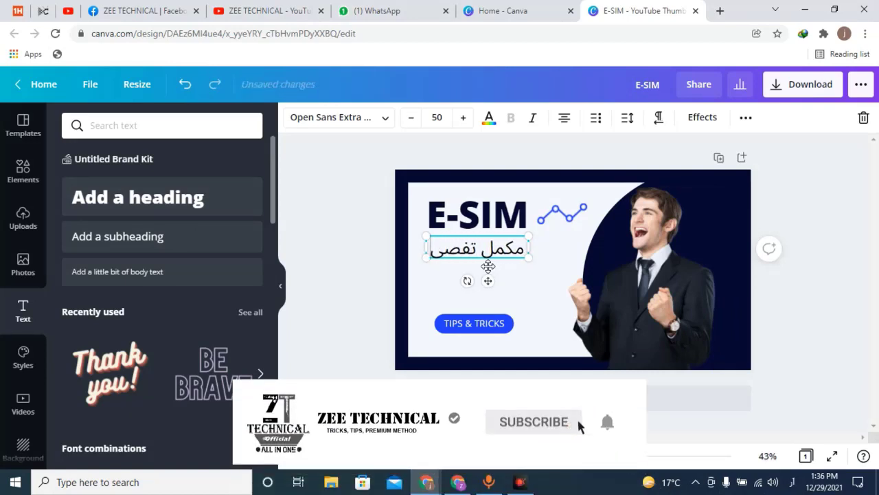
type("ل کے ساتھ")
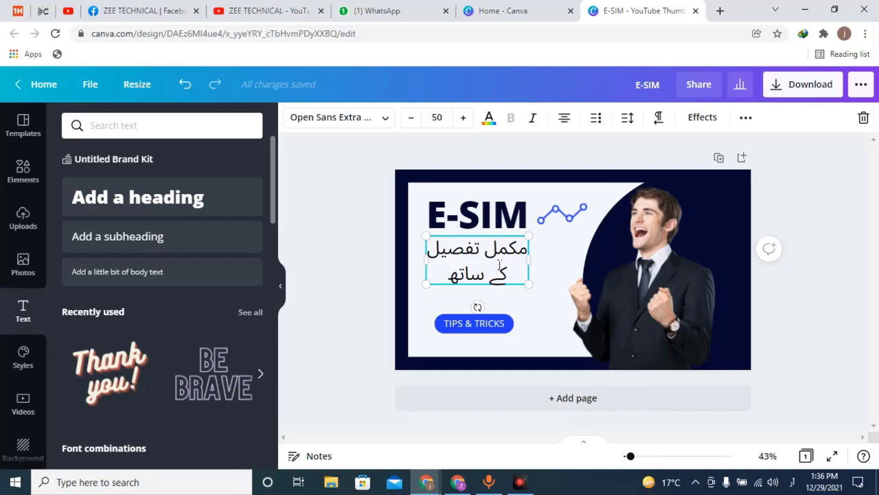
Change the whole Urdu heading's font to Jameel Noori Nastaleeq Regular
key("ctrl+a")
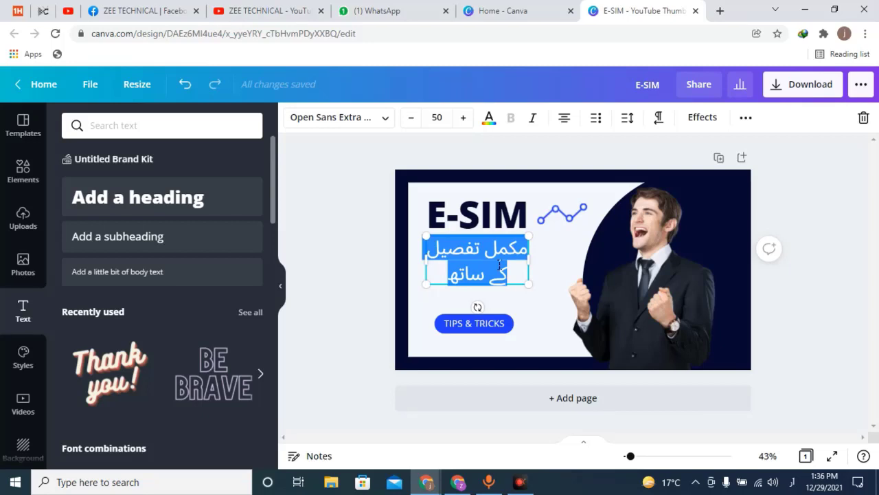
left_click(387, 126)
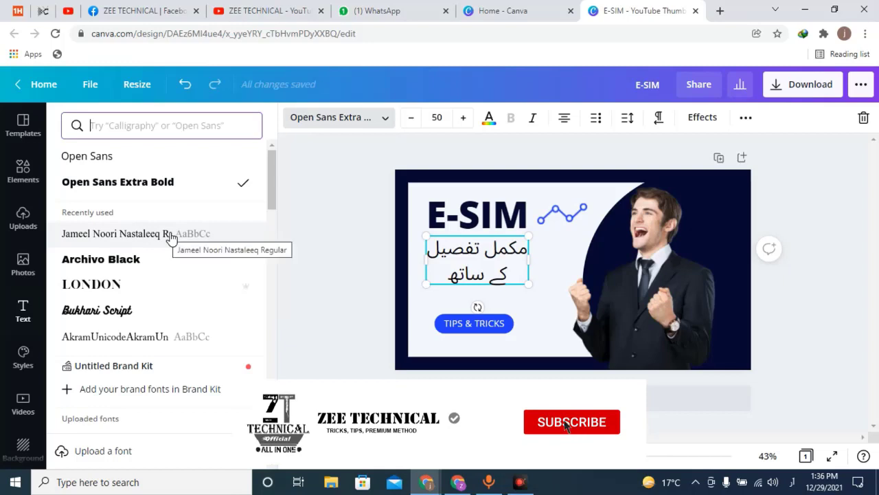
left_click(171, 237)
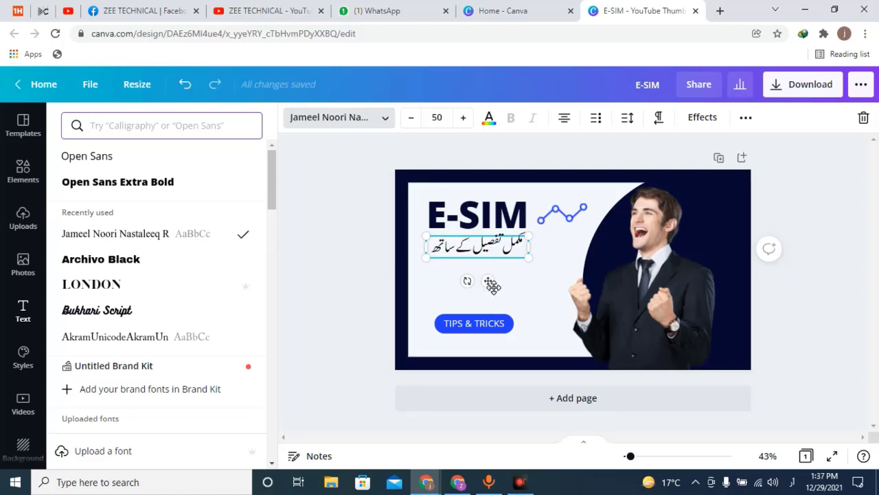
left_click_drag(493, 286, 493, 305)
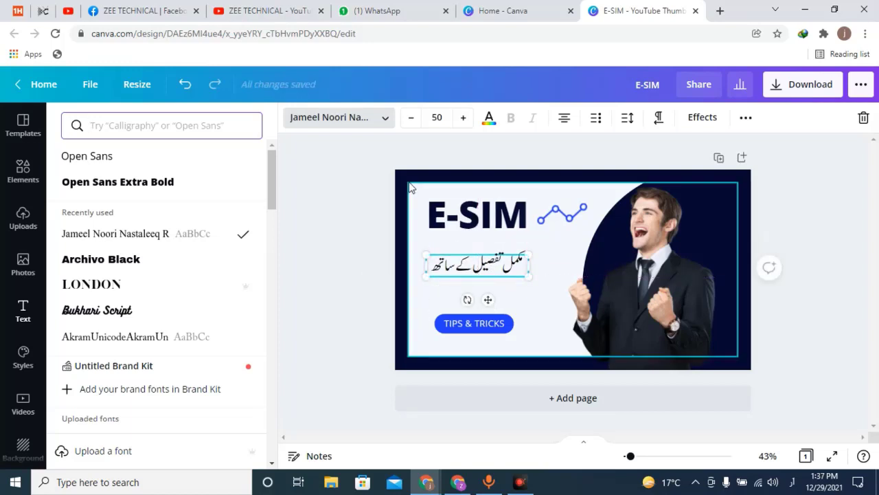
left_click(447, 118)
left_click(454, 120)
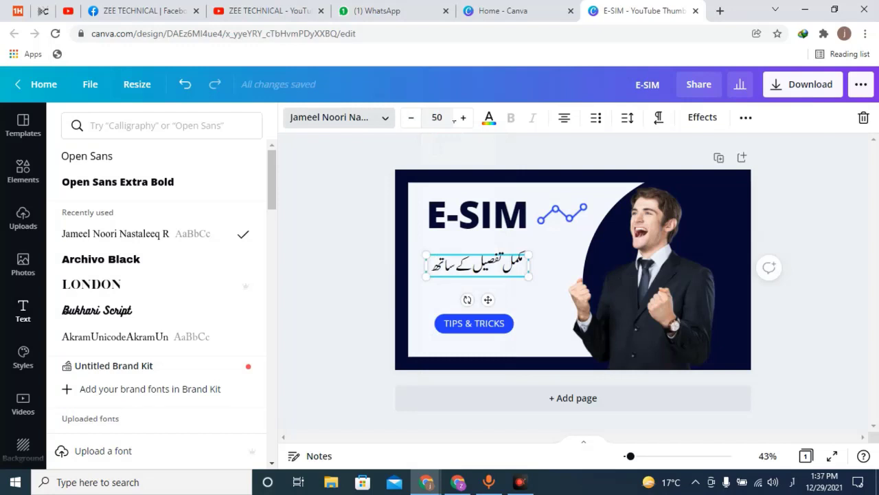
key("ctrl+a")
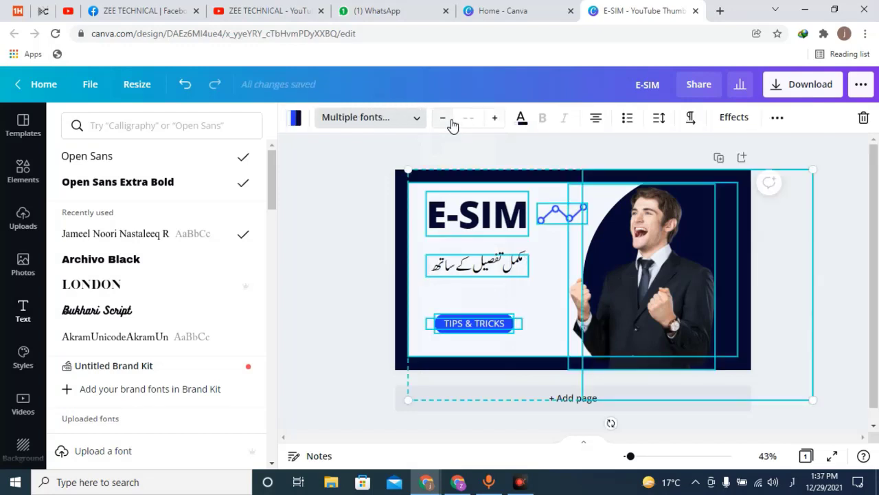
key("ctrl+z")
left_click(355, 244)
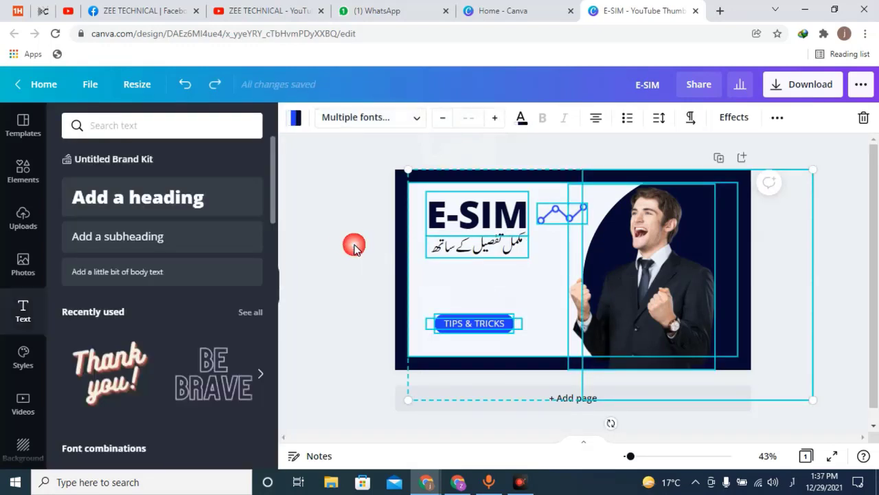
left_click(330, 264)
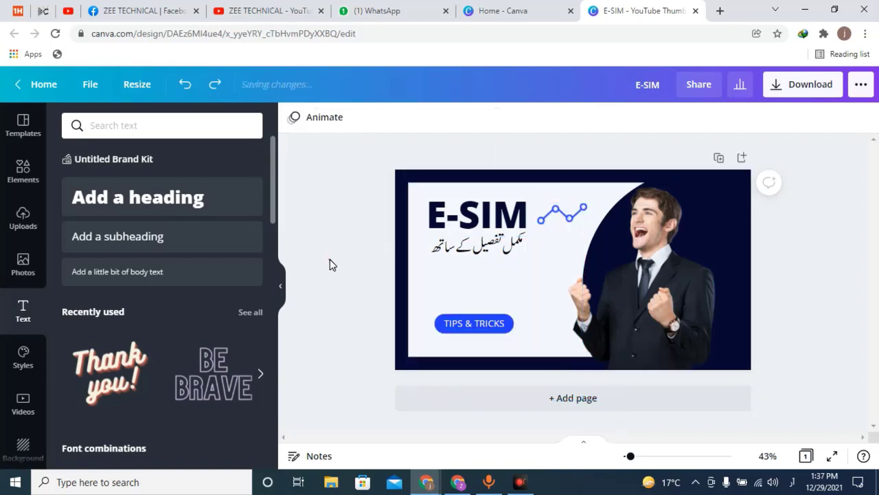
Resize the Urdu heading by trying font sizes 100, 75 and 60, and settle on 55
left_click(474, 246)
left_click(450, 123)
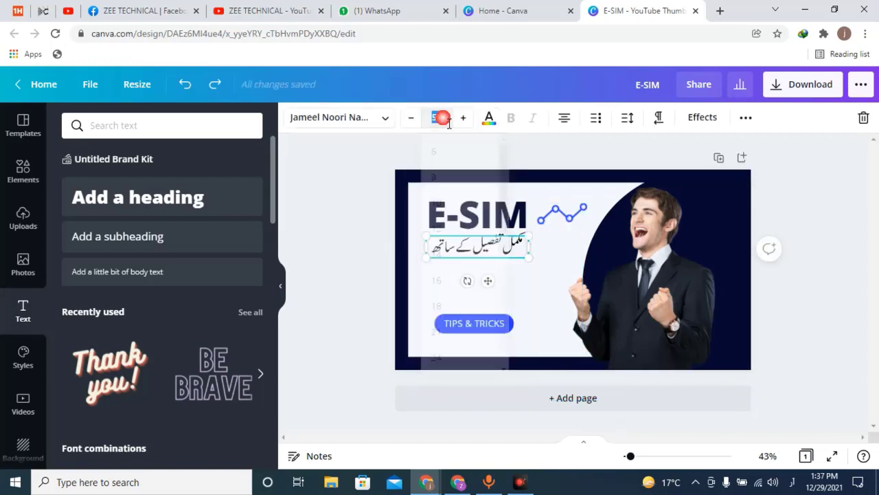
type("100")
key("Return")
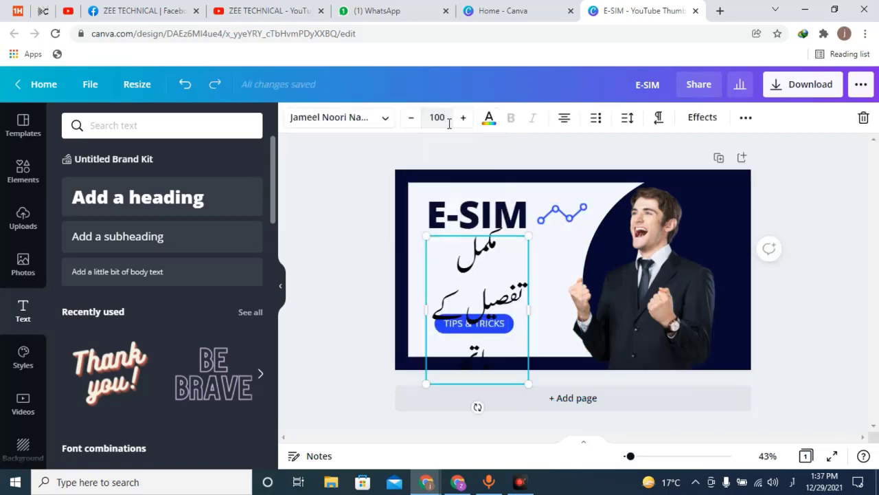
left_click(450, 123)
type("75")
key("Return")
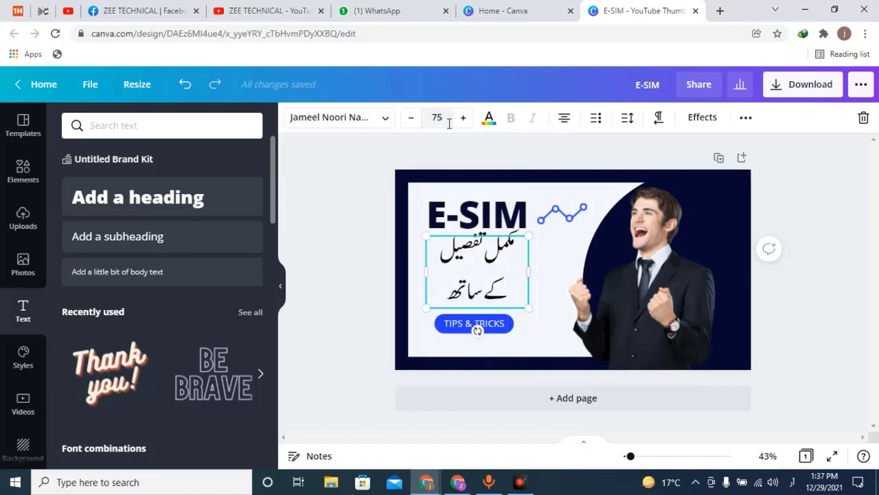
left_click(450, 123)
key("Return")
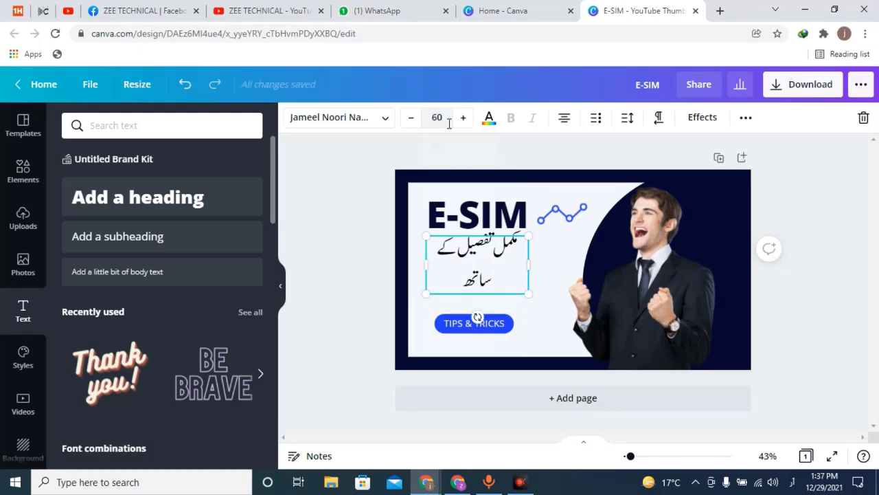
left_click(450, 123)
type("55")
key("Return")
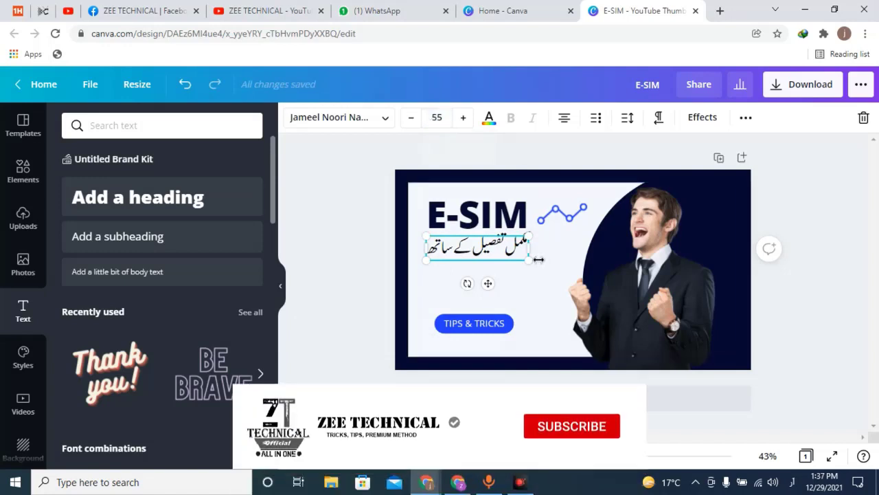
Widen the Urdu heading's text box and move it slightly down and left beneath the E-SIM heading
left_click_drag(539, 259, 569, 259)
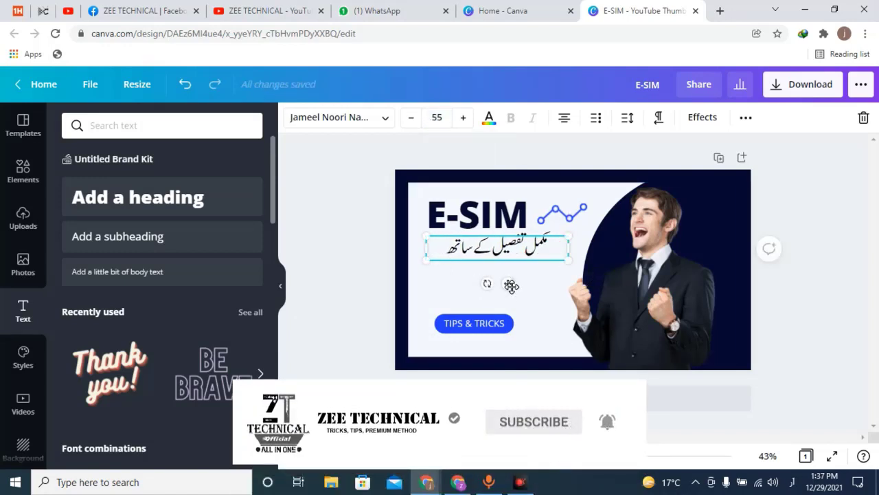
mouse_move(512, 286)
left_mouse_down()
mouse_move(506, 314)
mouse_move(503, 289)
mouse_move(502, 297)
left_mouse_up()
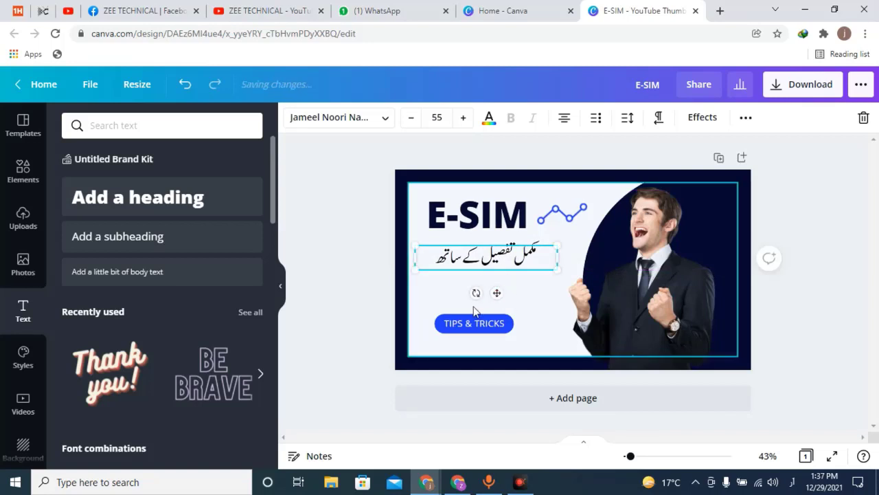
left_click(356, 287)
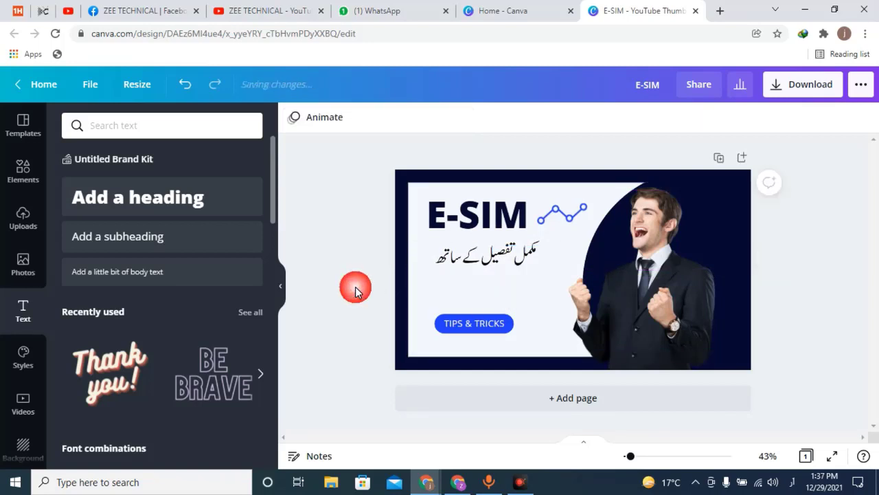
Add the red eSIM chip image from the existing uploads to the thumbnail
left_click(27, 225)
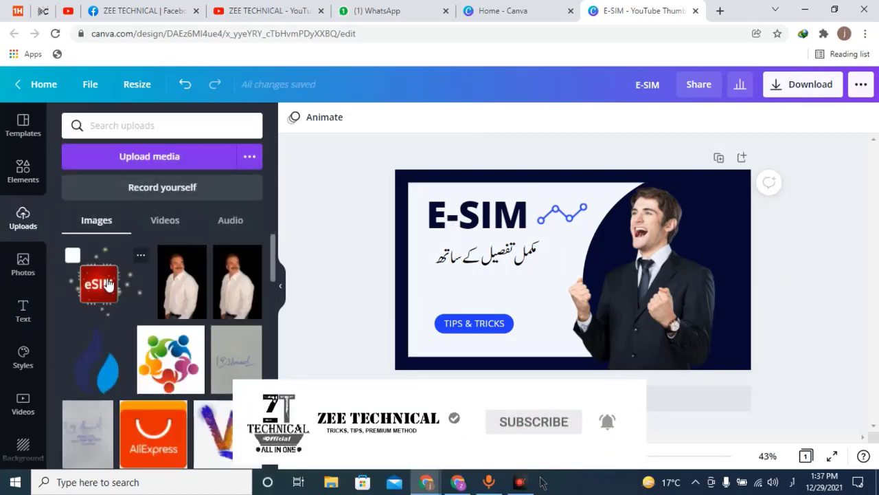
left_click(168, 158)
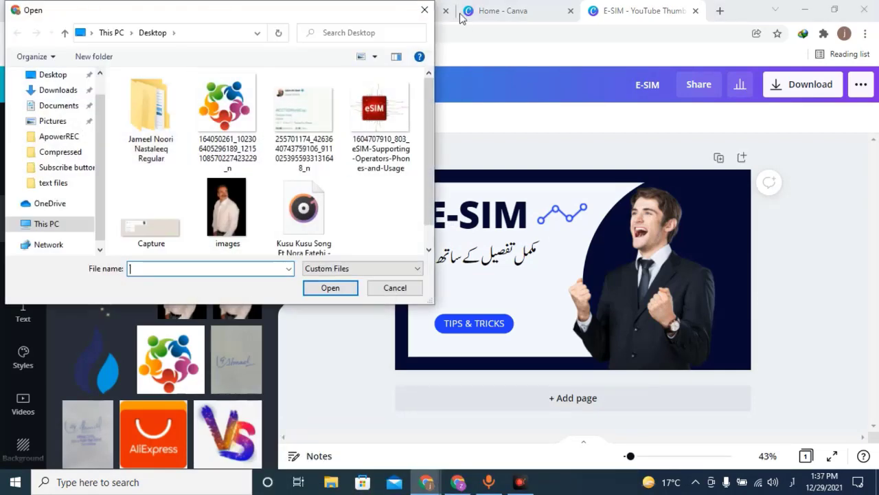
left_click(423, 11)
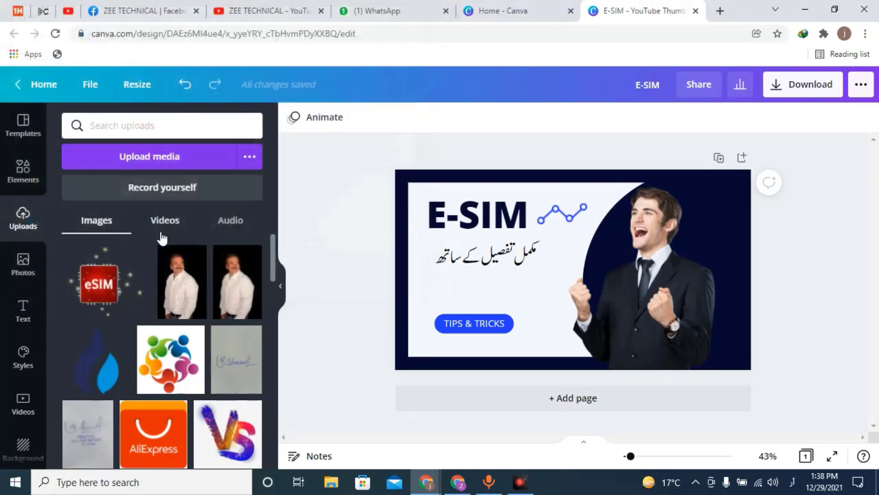
left_click(104, 278)
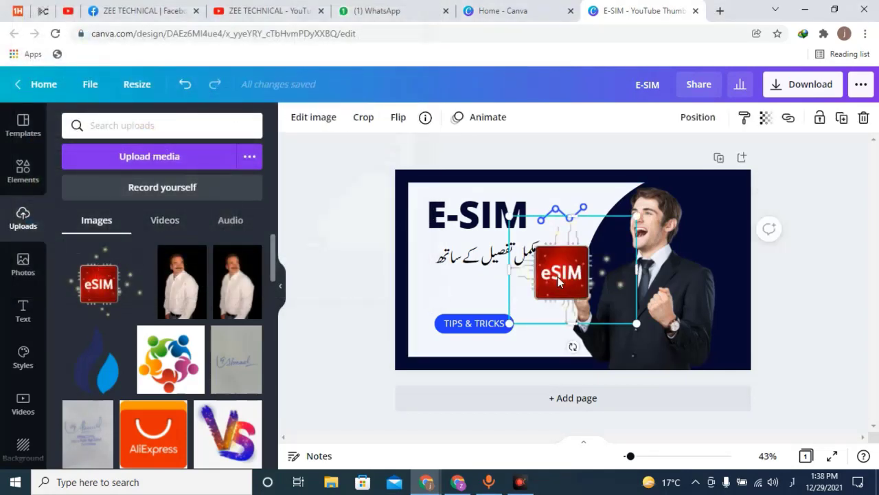
Shrink the eSIM chip image and place it between the Urdu heading and the TIPS & TRICKS label
left_click_drag(559, 280, 495, 305)
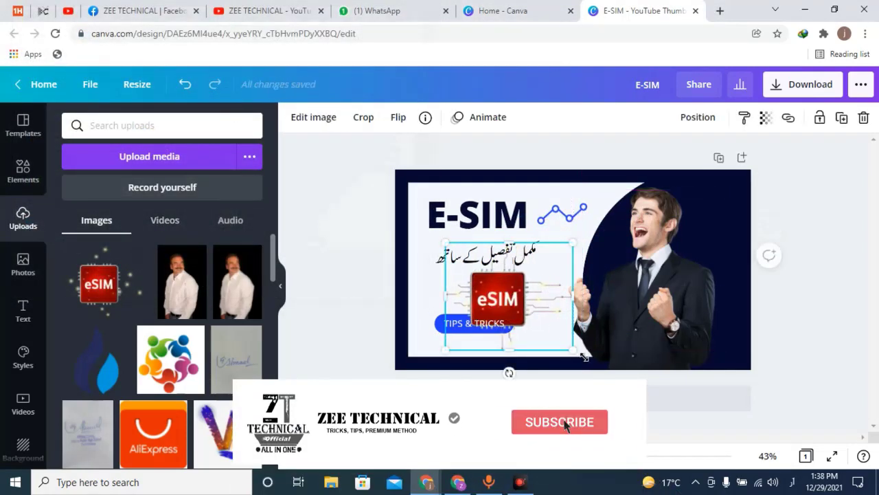
left_click_drag(584, 358, 543, 323)
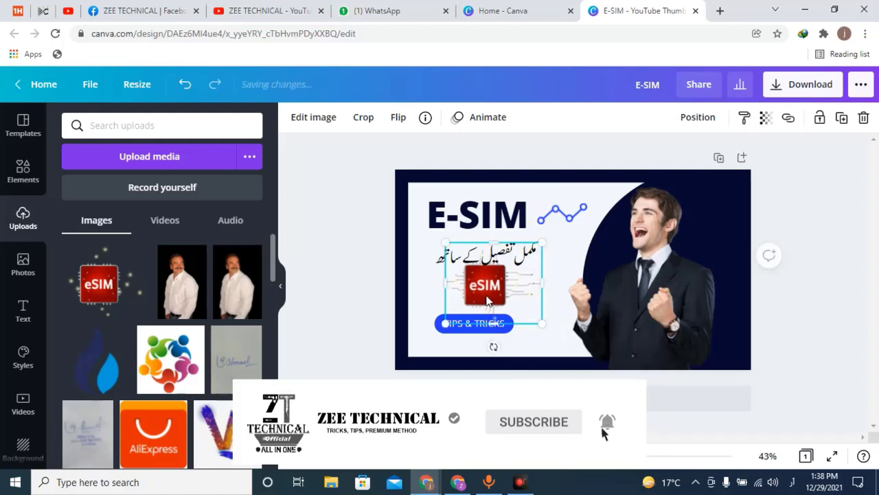
mouse_move(488, 300)
left_mouse_down()
mouse_move(479, 309)
mouse_move(485, 304)
left_mouse_up()
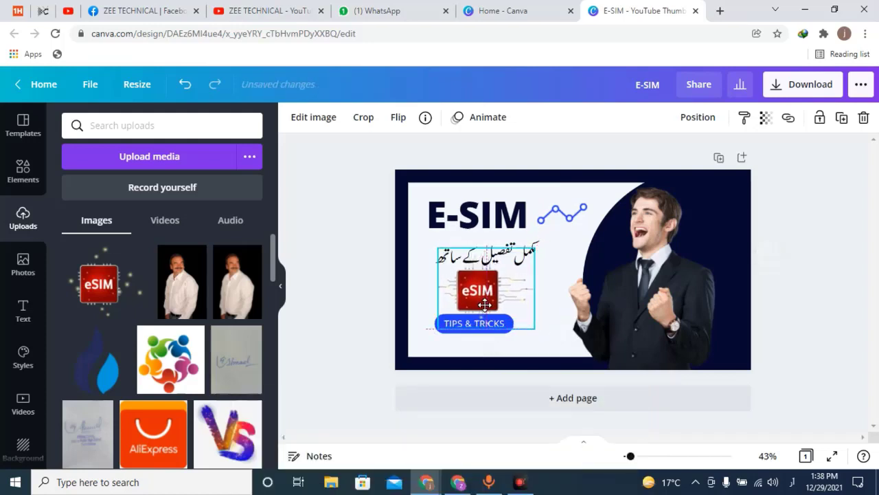
left_click(327, 308)
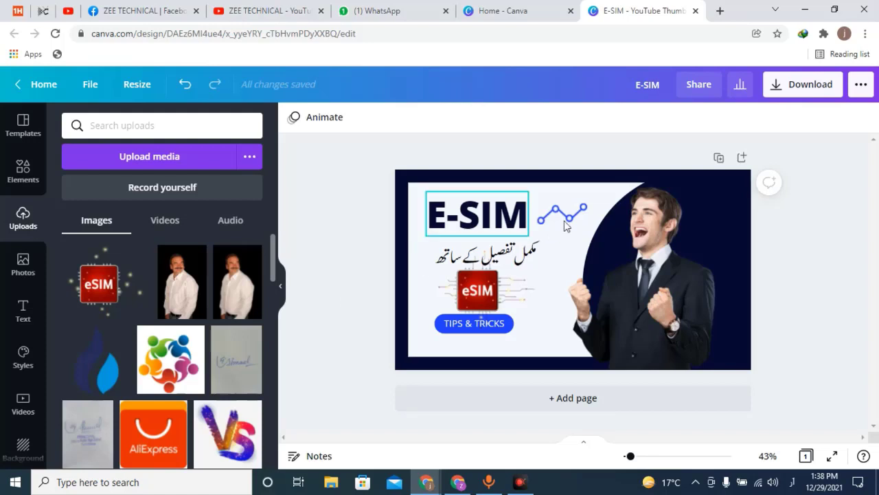
Download the thumbnail as a PNG at 1280 × 720 px and open the downloaded file
left_click(811, 83)
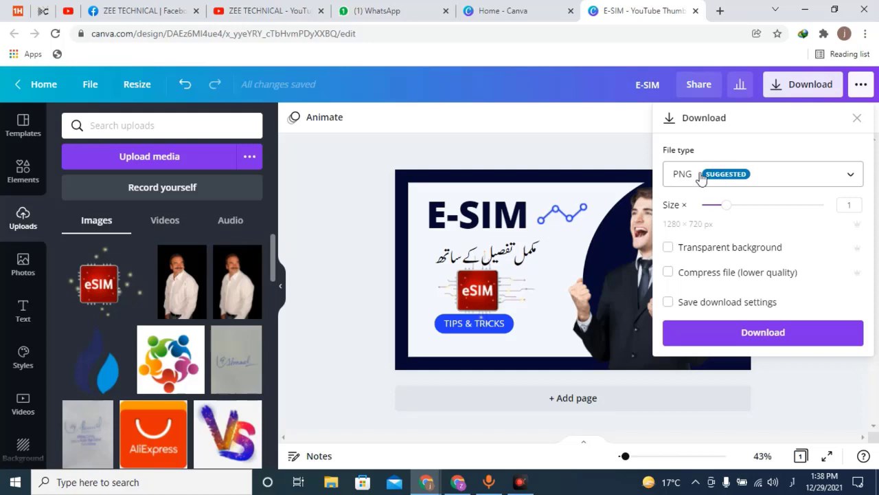
left_click(772, 337)
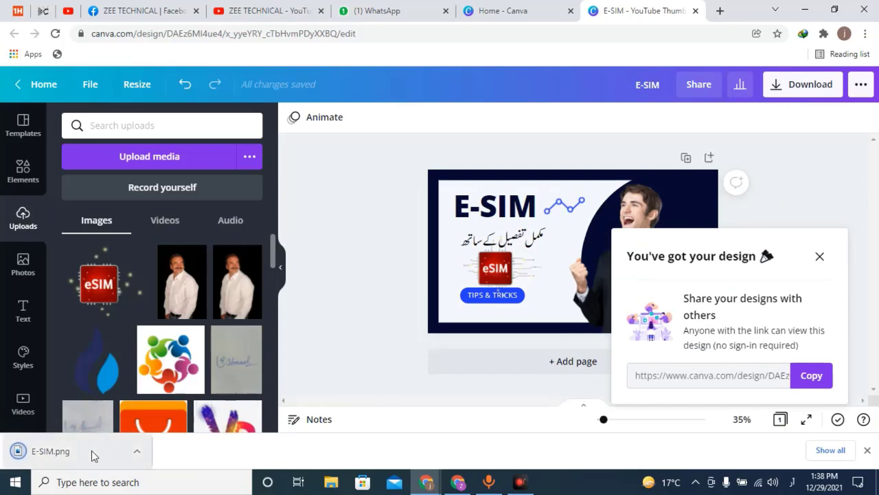
left_click(89, 452)
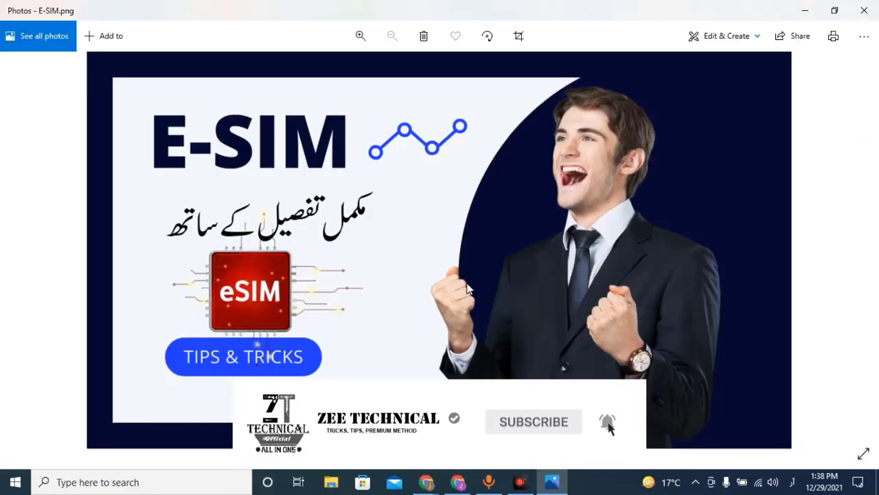
Examine the downloaded thumbnail's sharpness up close around the headings, close the image and return to the Canva design
scroll(467, 288, "up", 4)
scroll(467, 289, "up", 2)
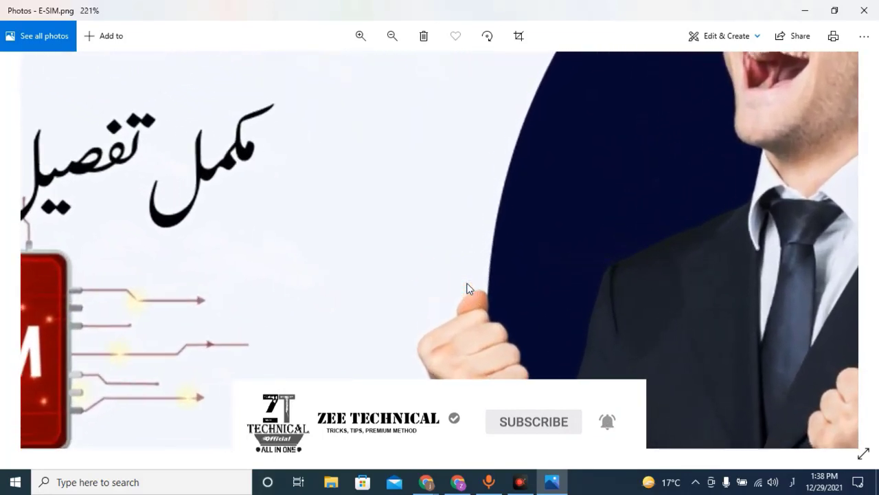
left_click_drag(245, 216, 637, 369)
scroll(639, 374, "down", 5)
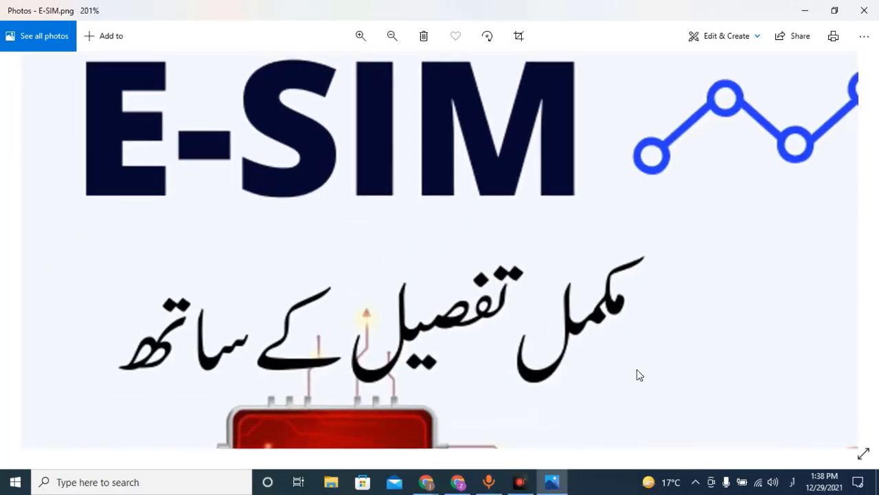
scroll(636, 369, "down", 1)
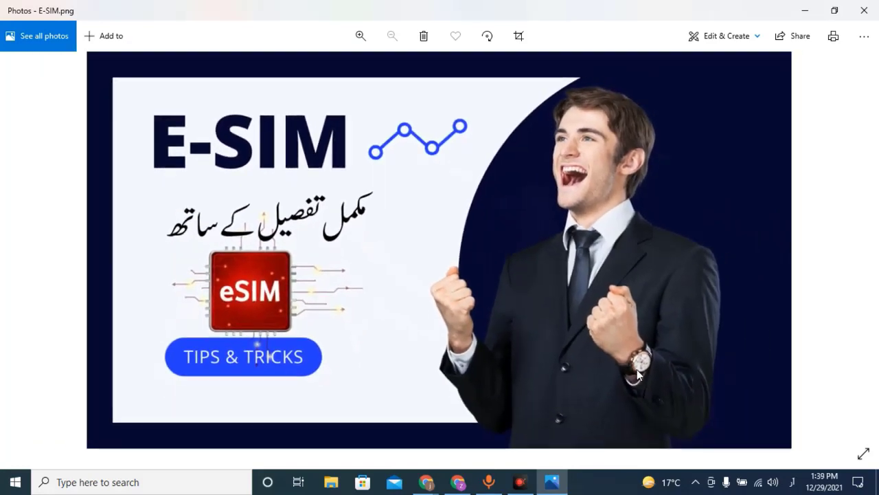
left_click(859, 14)
left_click(337, 318)
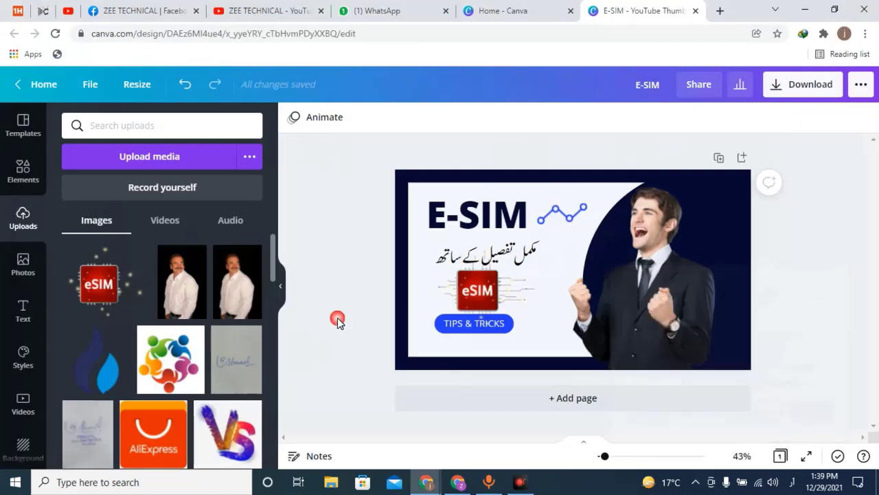